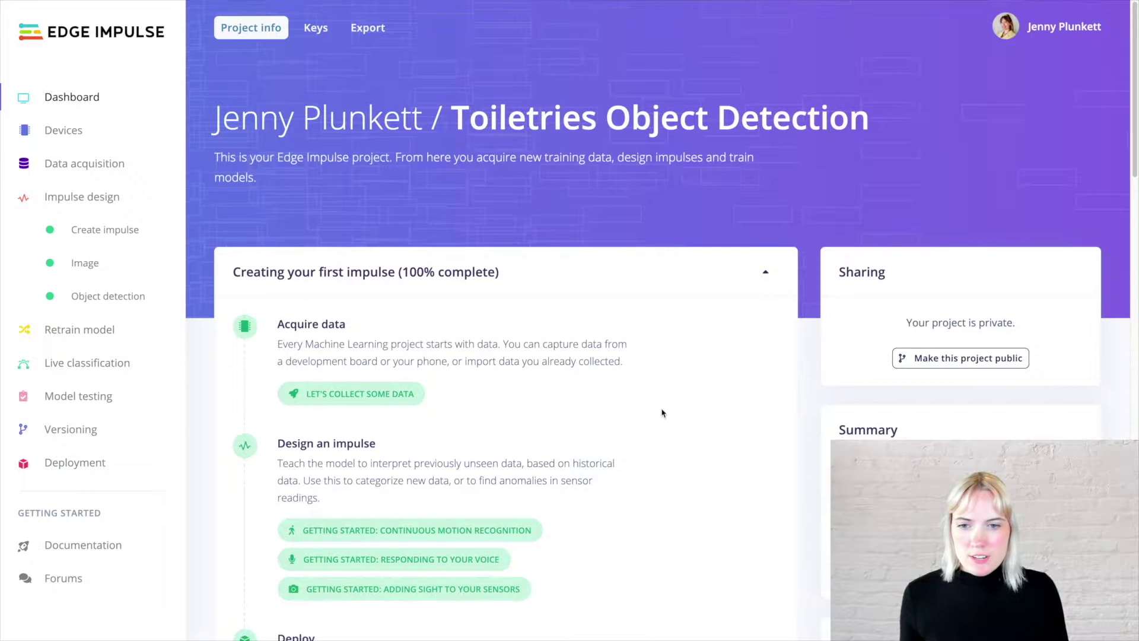
{"action": "scroll", "coordinate": [663, 412], "scroll_direction": "down", "scroll_amount": 2}
{"action": "scroll", "coordinate": [662, 411], "scroll_direction": "down", "scroll_amount": 2}
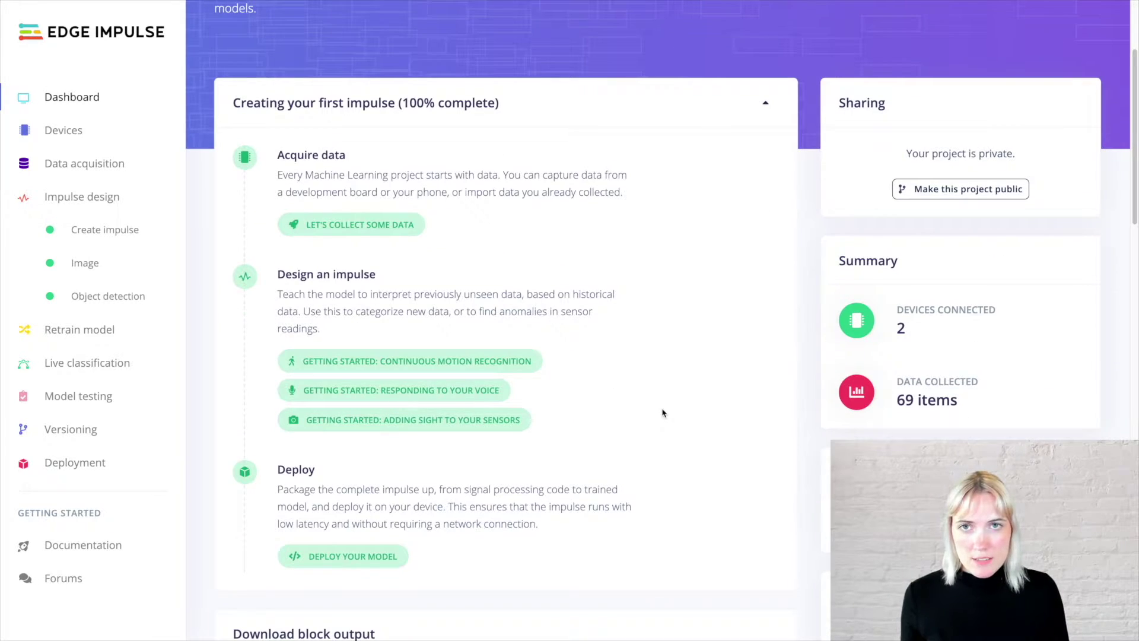
{"action": "scroll", "coordinate": [662, 412], "scroll_direction": "down", "scroll_amount": 1}
{"action": "scroll", "coordinate": [663, 412], "scroll_direction": "down", "scroll_amount": 1}
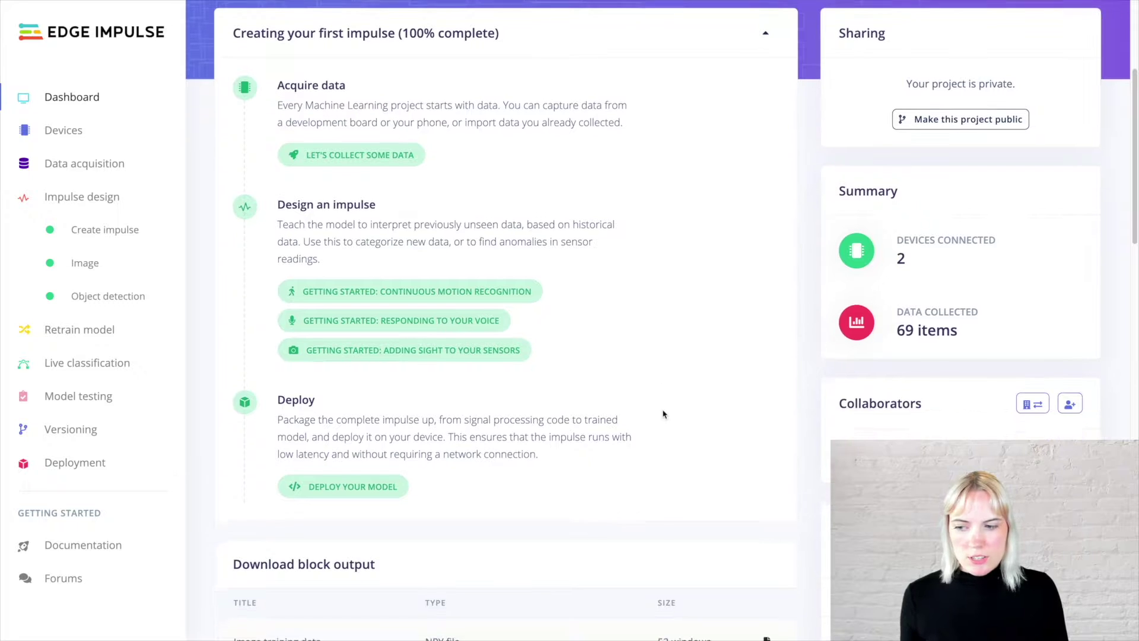
{"action": "scroll", "coordinate": [662, 412], "scroll_direction": "down", "scroll_amount": 1}
{"action": "scroll", "coordinate": [662, 412], "scroll_direction": "down", "scroll_amount": 1}
{"action": "scroll", "coordinate": [663, 412], "scroll_direction": "down", "scroll_amount": 1}
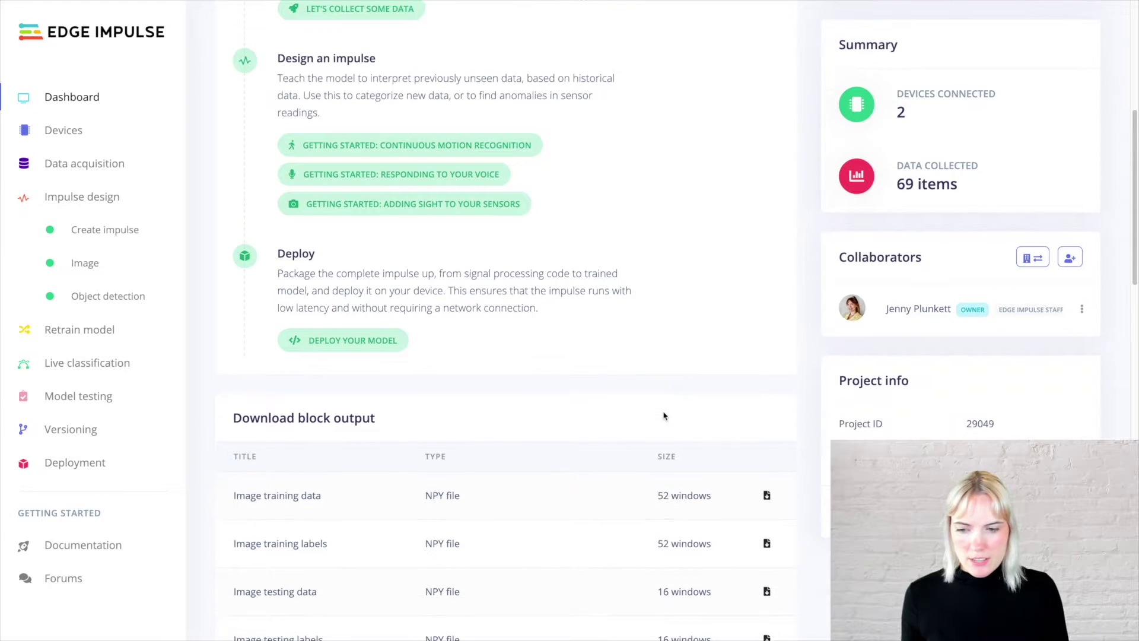
{"action": "scroll", "coordinate": [662, 413], "scroll_direction": "down", "scroll_amount": 1}
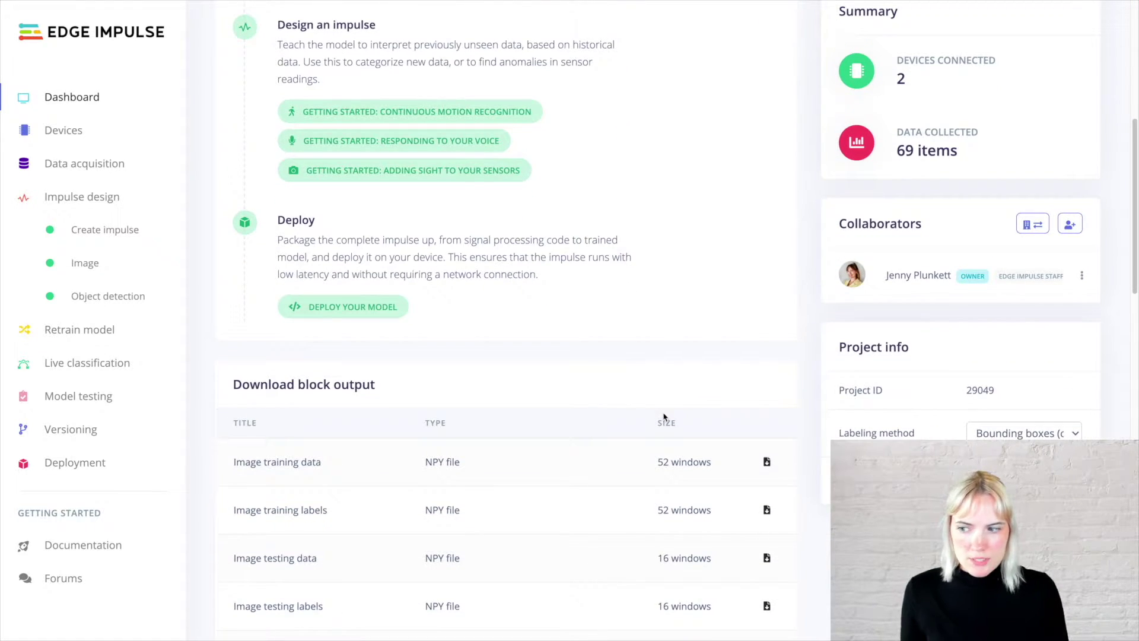
Open the Devices page listing the connected webcam and phone.
{"action": "left_click", "coordinate": [64, 131]}
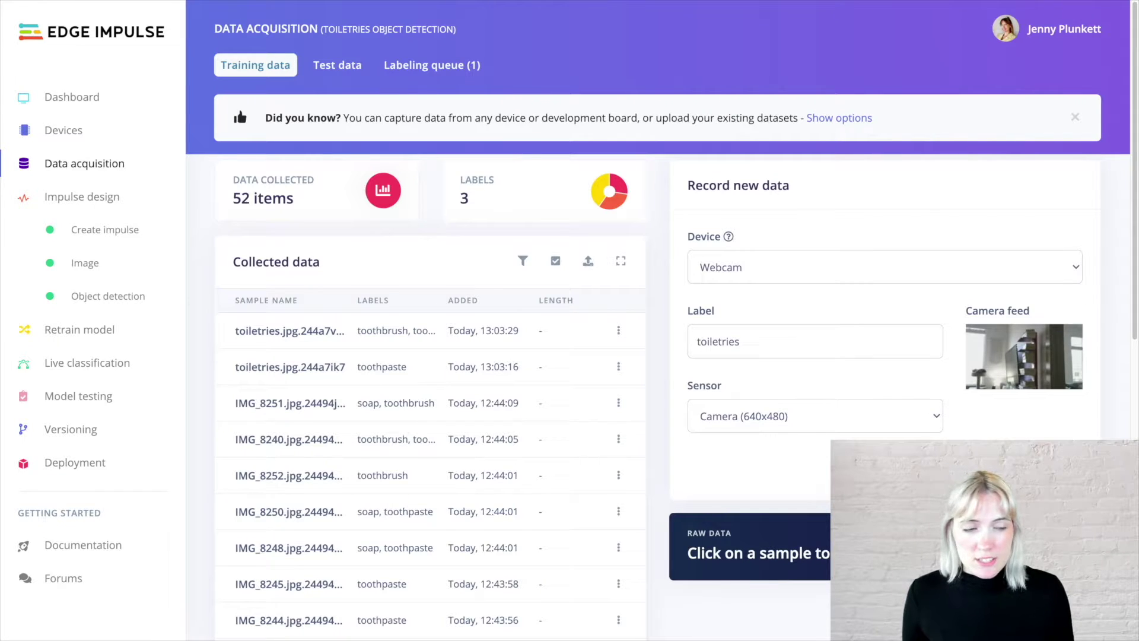
{"action": "scroll", "coordinate": [658, 356], "scroll_direction": "down", "scroll_amount": 2}
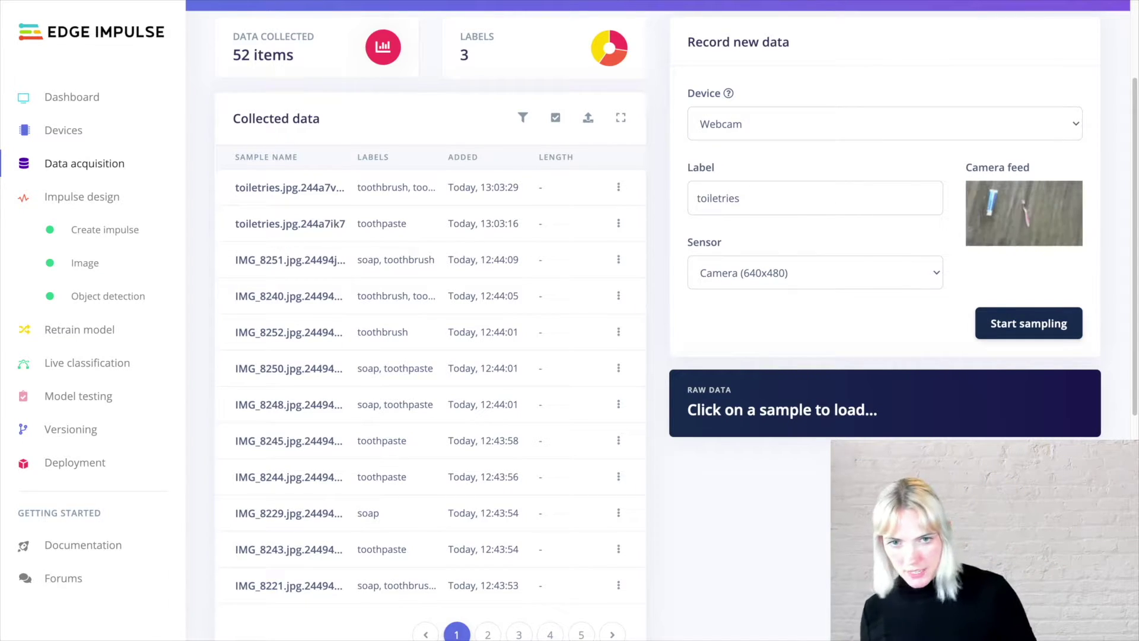
Capture a webcam image of toothpaste and a toothbrush and open its label editor.
{"action": "left_click", "coordinate": [994, 333]}
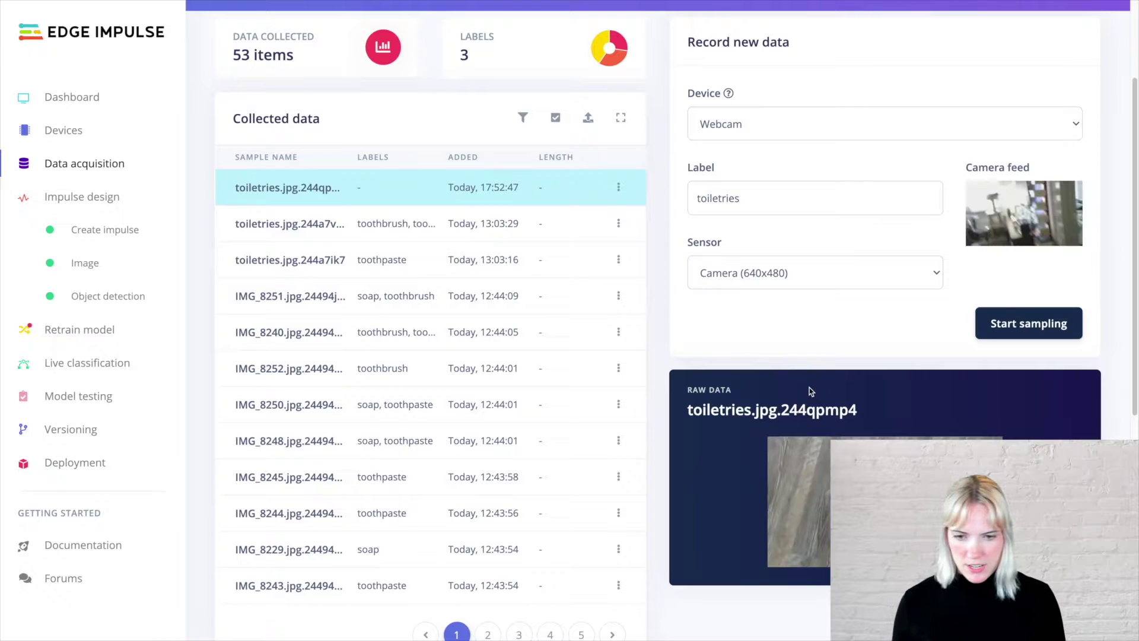
{"action": "scroll", "coordinate": [828, 382], "scroll_direction": "down", "scroll_amount": 5}
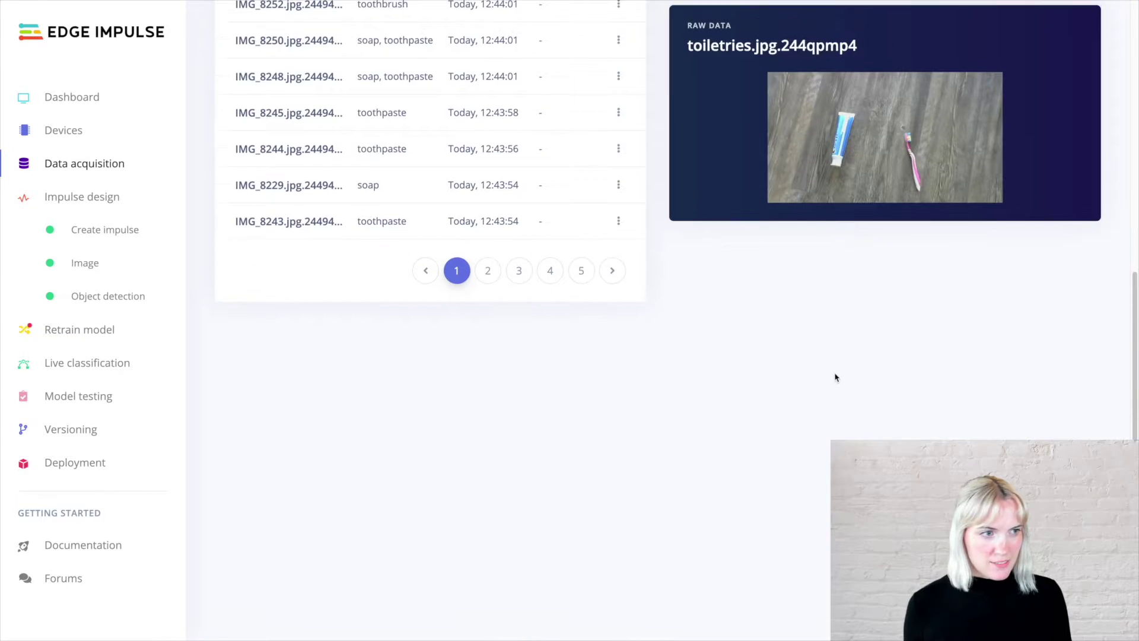
{"action": "scroll", "coordinate": [829, 384], "scroll_direction": "up", "scroll_amount": 2}
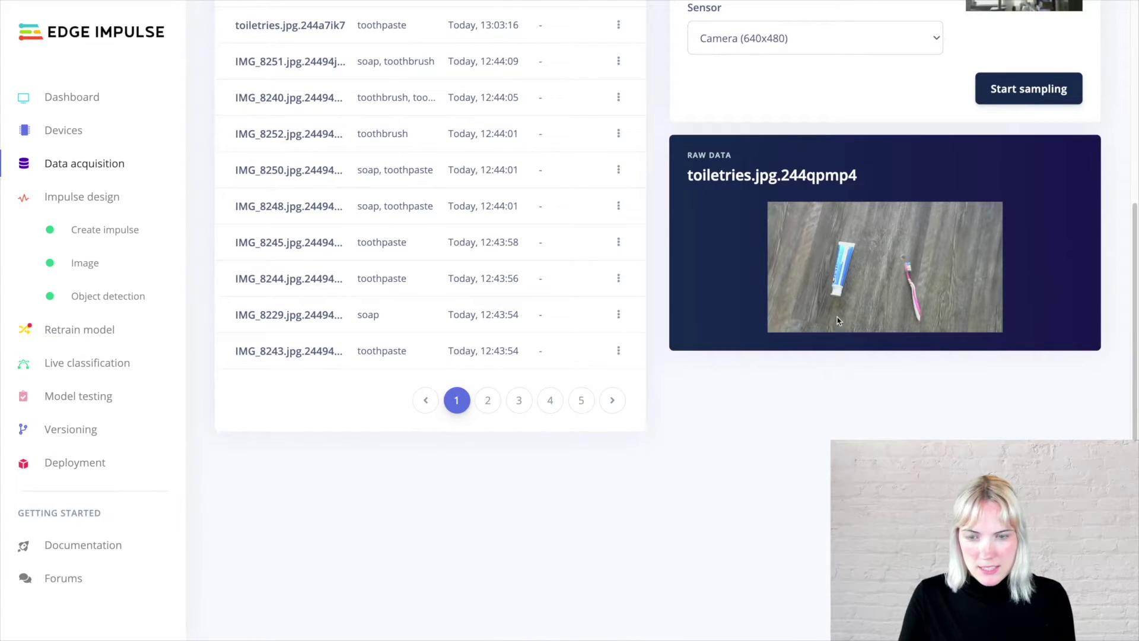
{"action": "scroll", "coordinate": [836, 343], "scroll_direction": "up", "scroll_amount": 1}
{"action": "scroll", "coordinate": [835, 345], "scroll_direction": "up", "scroll_amount": 3}
{"action": "scroll", "coordinate": [836, 354], "scroll_direction": "up", "scroll_amount": 2}
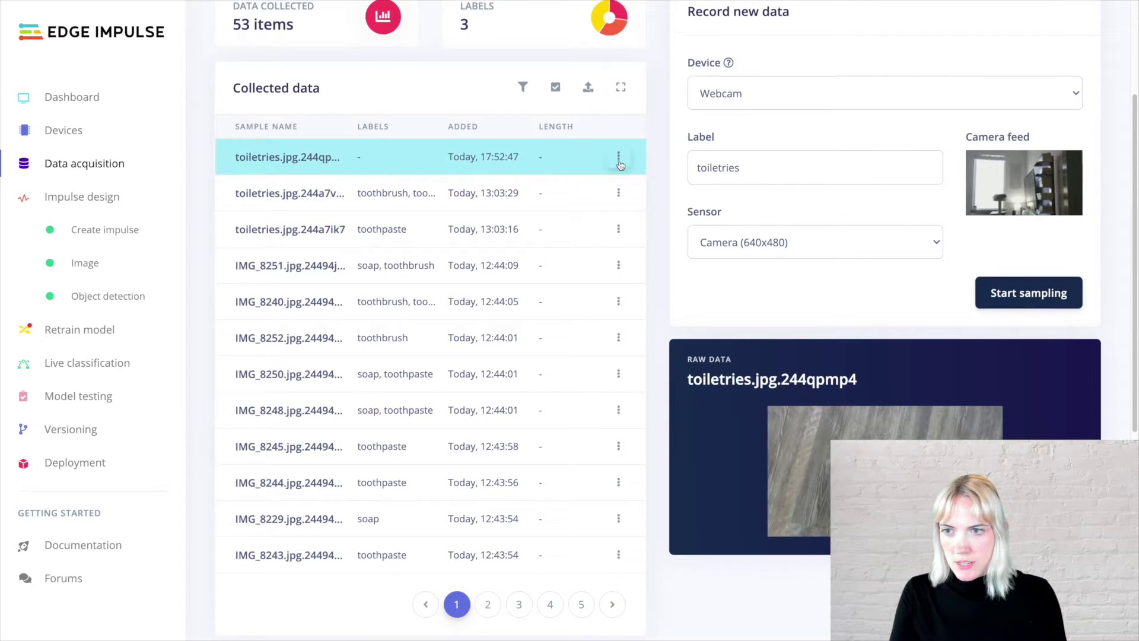
{"action": "left_click", "coordinate": [617, 157]}
{"action": "left_click", "coordinate": [561, 222]}
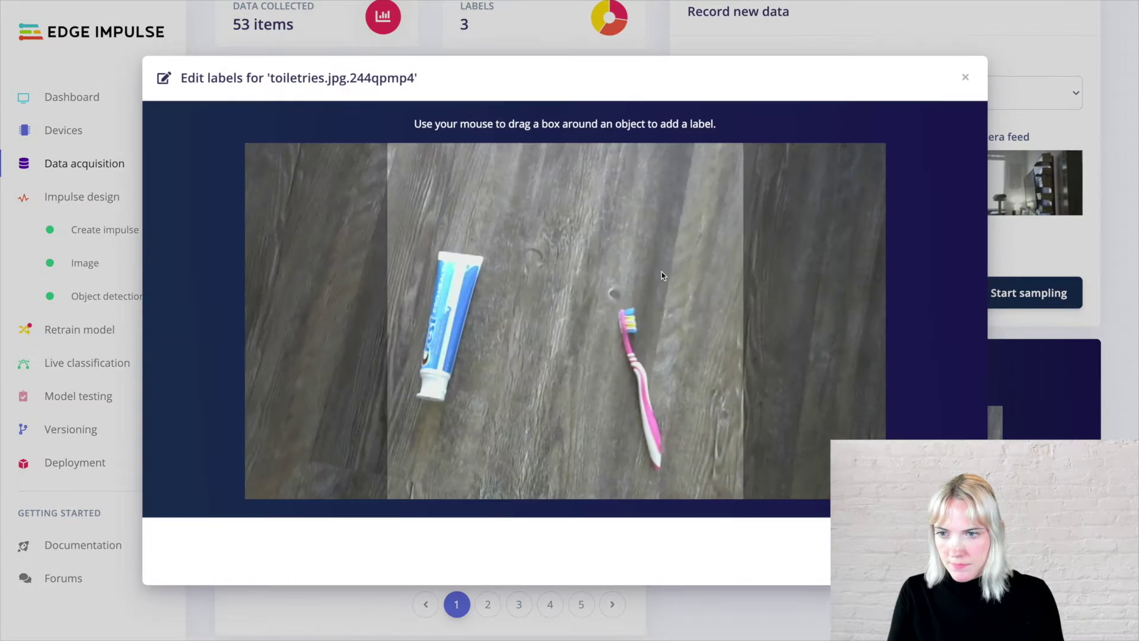
Draw and fit a bounding box labelled toothpaste around the tube.
{"action": "left_click_drag", "start_coordinate": [425, 246], "coordinate": [492, 410]}
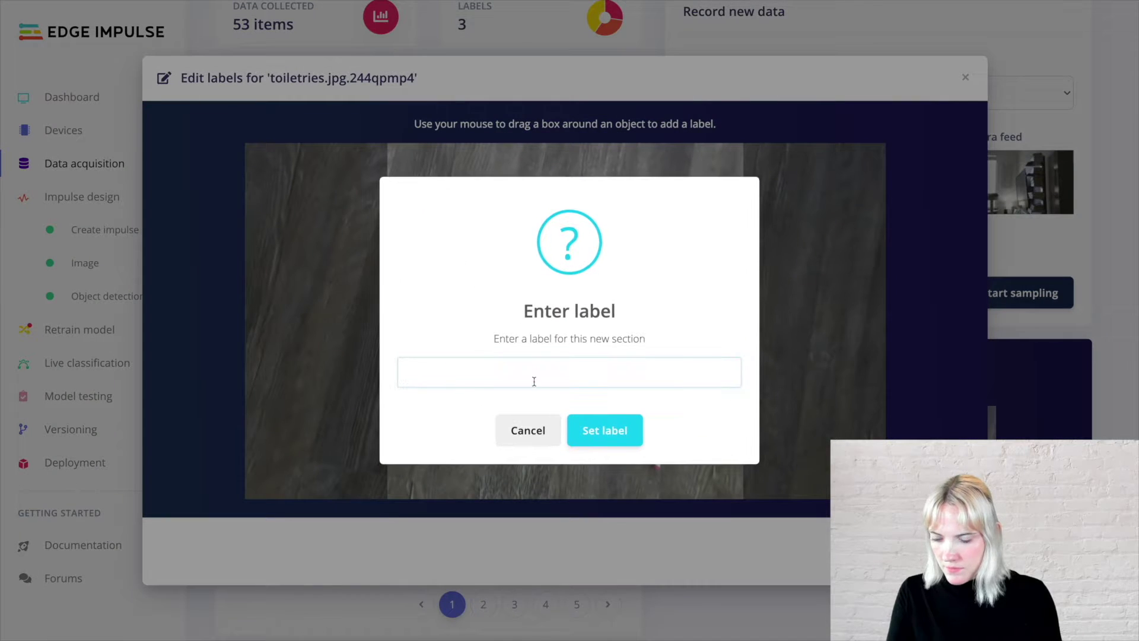
{"action": "type", "text": "toothpaste"}
{"action": "key", "text": "Return"}
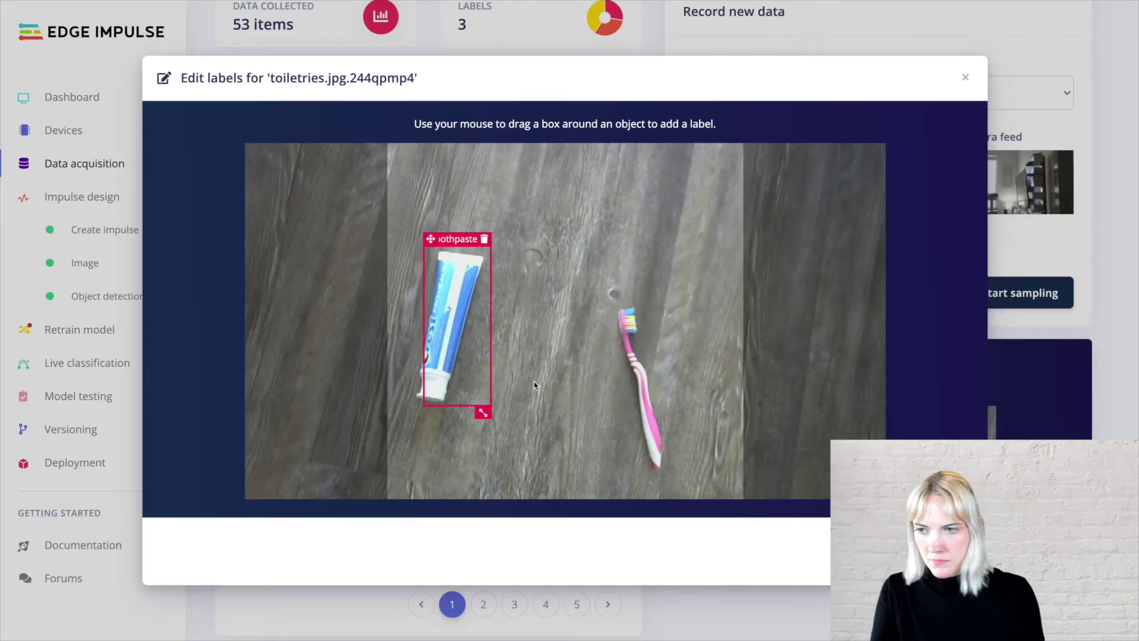
{"action": "left_click_drag", "start_coordinate": [430, 241], "coordinate": [422, 242]}
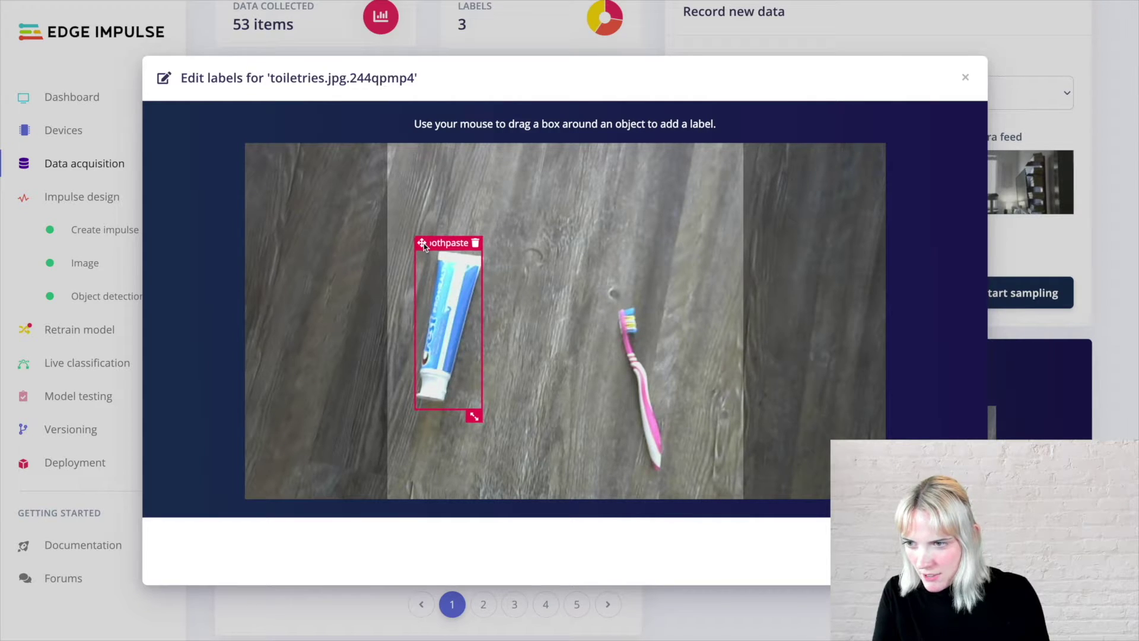
{"action": "left_click_drag", "start_coordinate": [476, 412], "coordinate": [479, 409]}
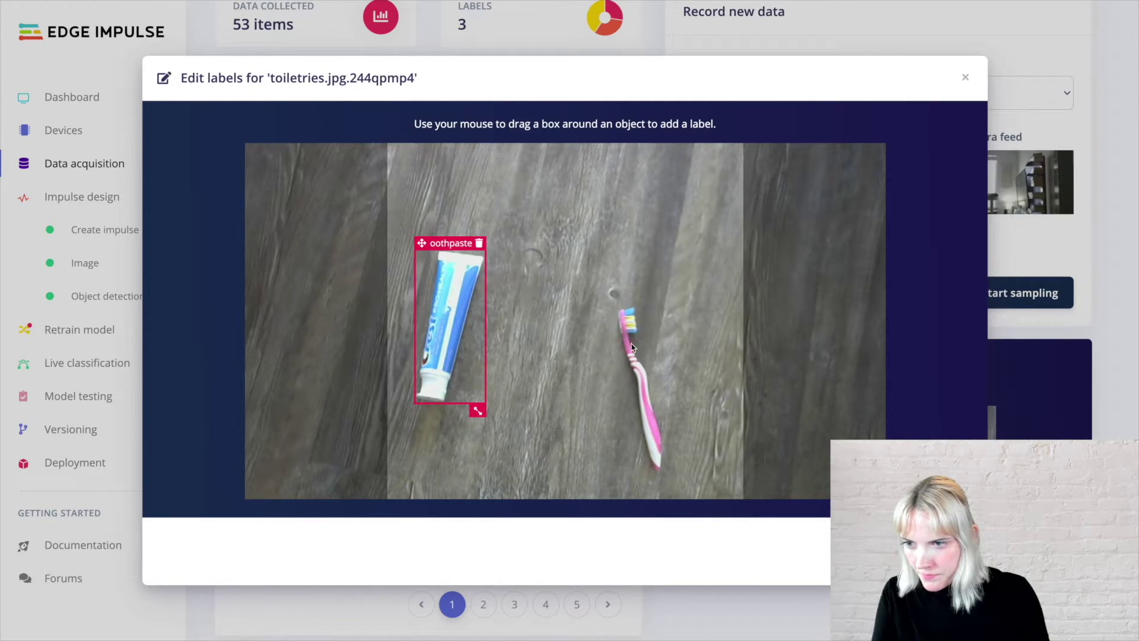
Draw a bounding box labelled toothbrush around the toothbrush.
{"action": "left_click_drag", "start_coordinate": [619, 310], "coordinate": [667, 473]}
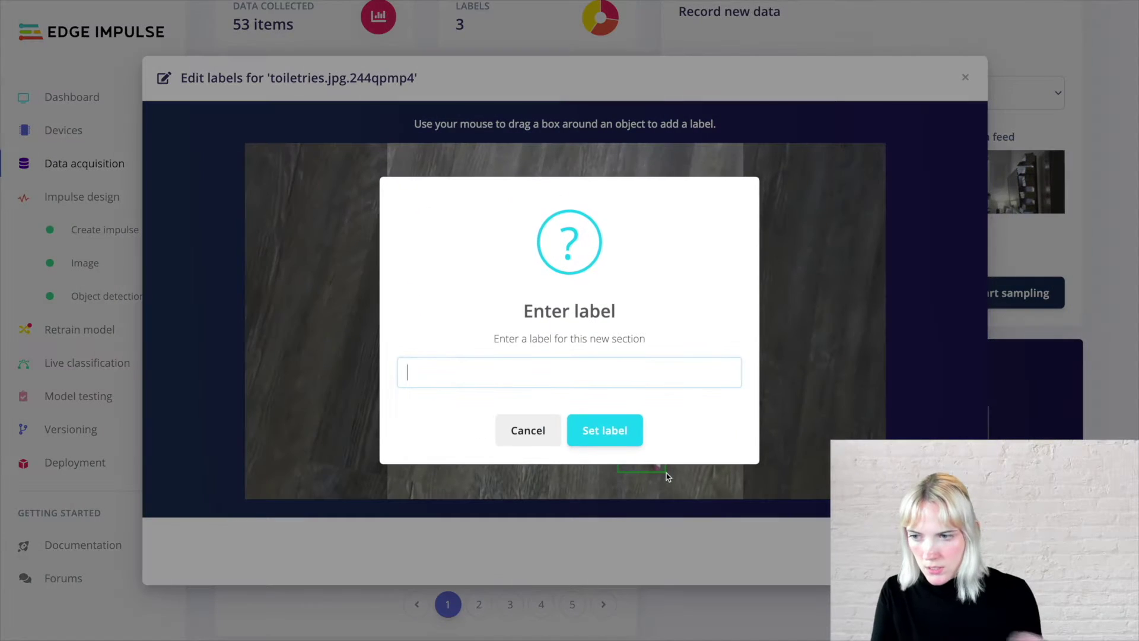
{"action": "type", "text": "toothbrush"}
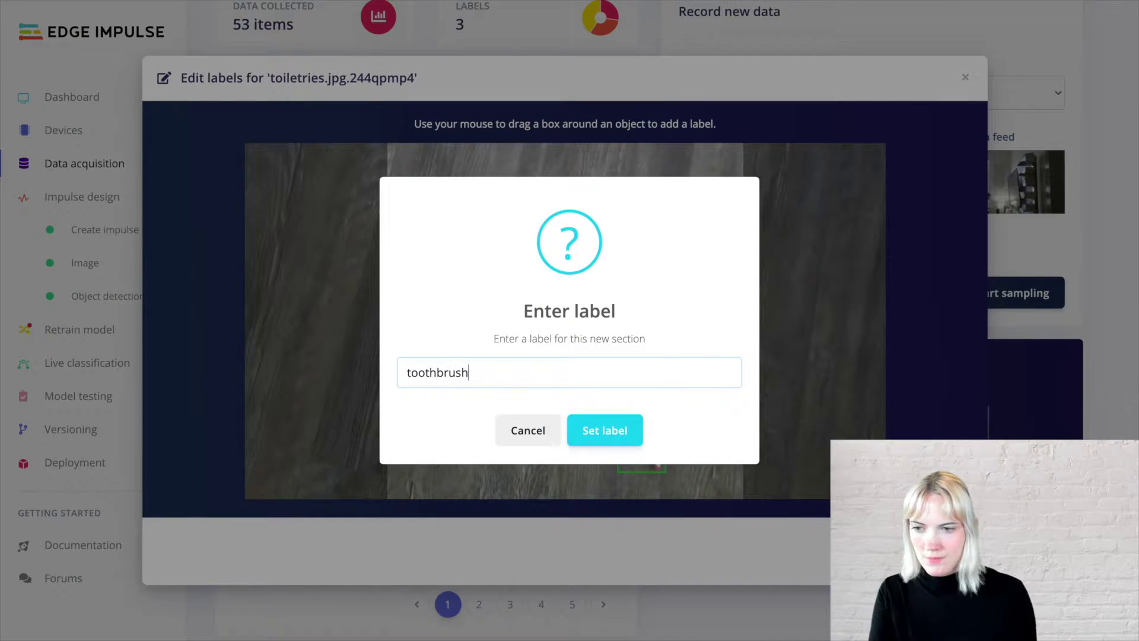
{"action": "key", "text": "Return"}
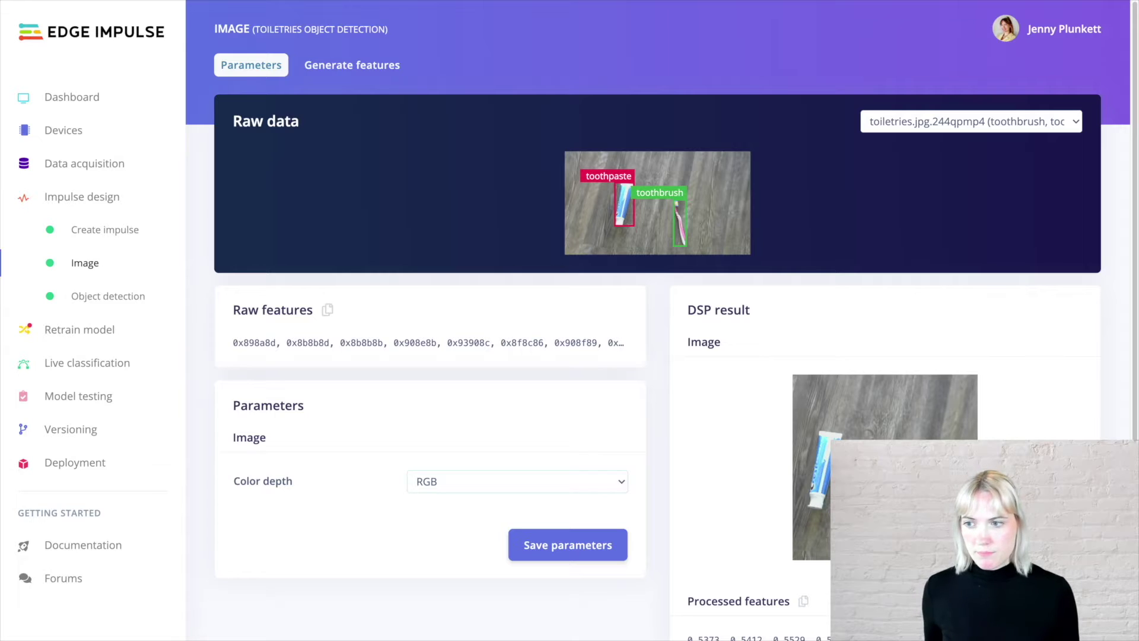
{"action": "scroll", "coordinate": [824, 508], "scroll_direction": "down", "scroll_amount": 1}
{"action": "scroll", "coordinate": [803, 504], "scroll_direction": "down", "scroll_amount": 3}
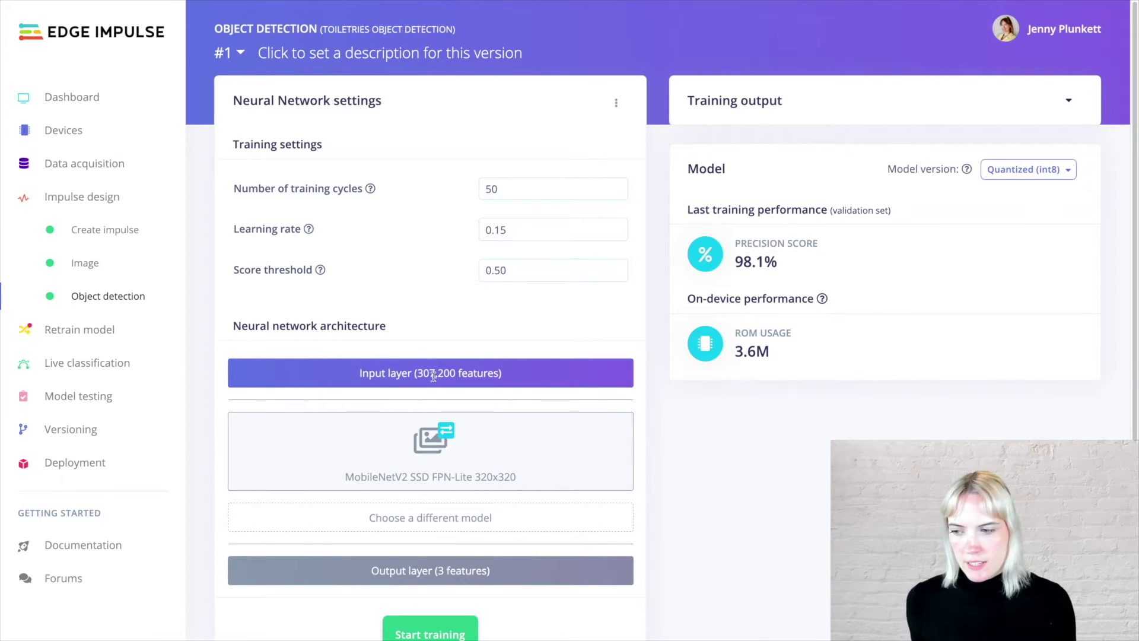
{"action": "mouse_move", "coordinate": [430, 451]}
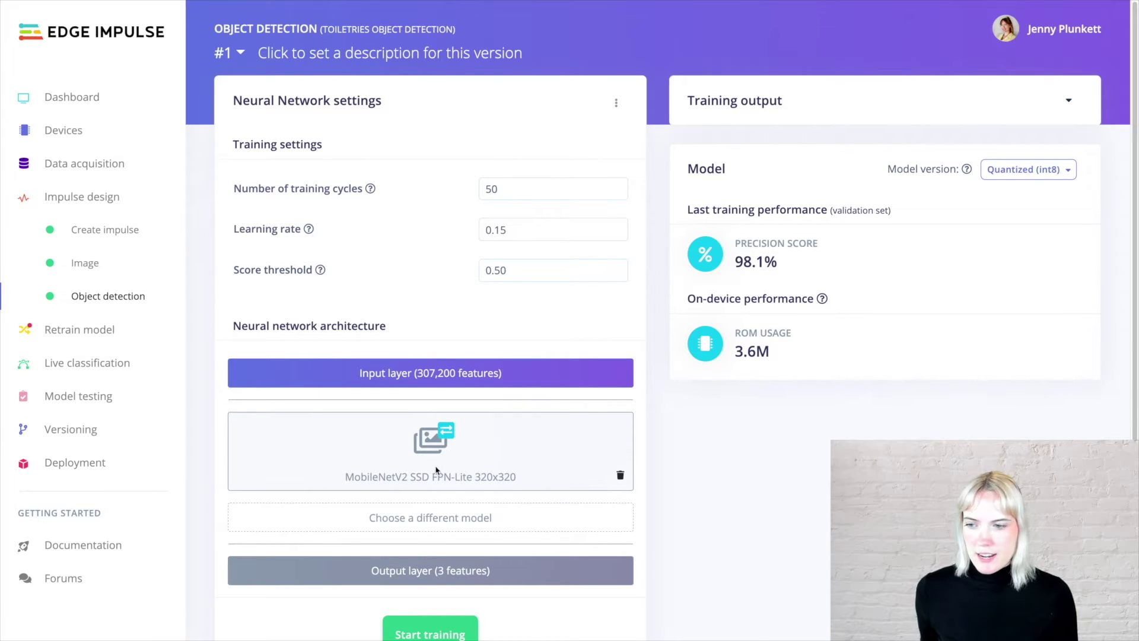
{"action": "scroll", "coordinate": [486, 600], "scroll_direction": "down", "scroll_amount": 2}
{"action": "scroll", "coordinate": [486, 600], "scroll_direction": "down", "scroll_amount": 1}
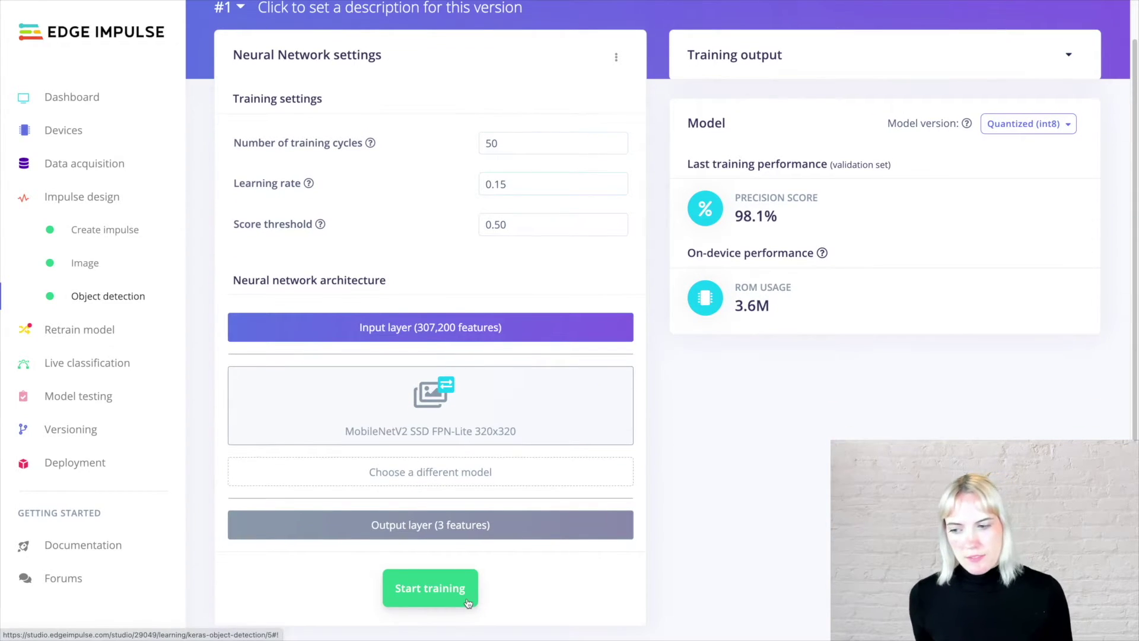
{"action": "scroll", "coordinate": [538, 596], "scroll_direction": "up", "scroll_amount": 1}
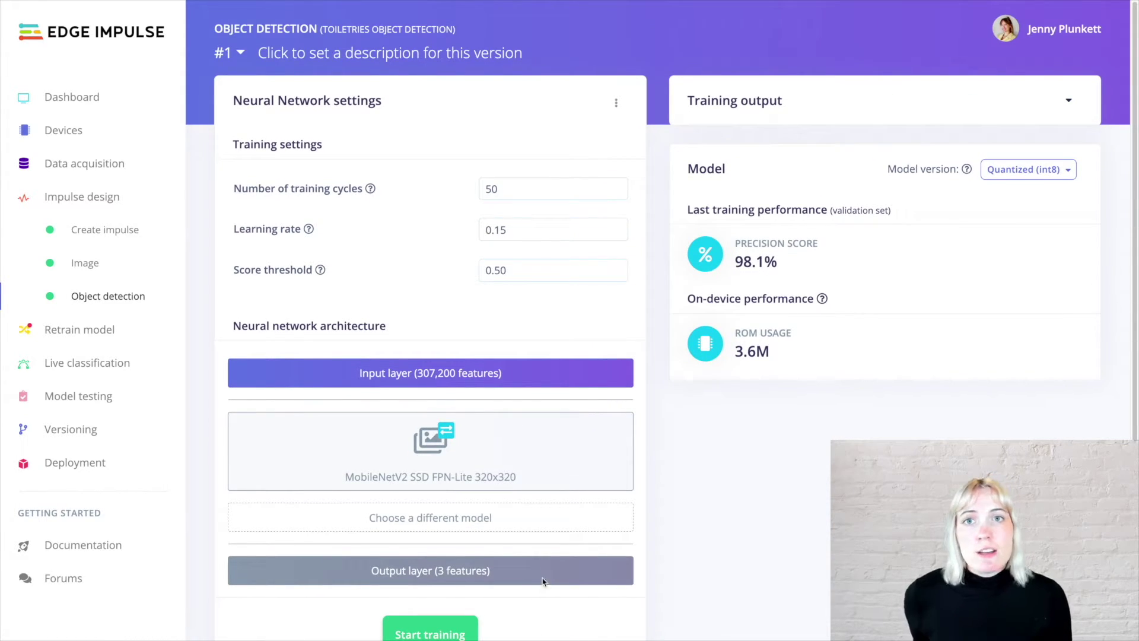
Switch the object detection training settings to Keras expert mode.
{"action": "left_click", "coordinate": [616, 102]}
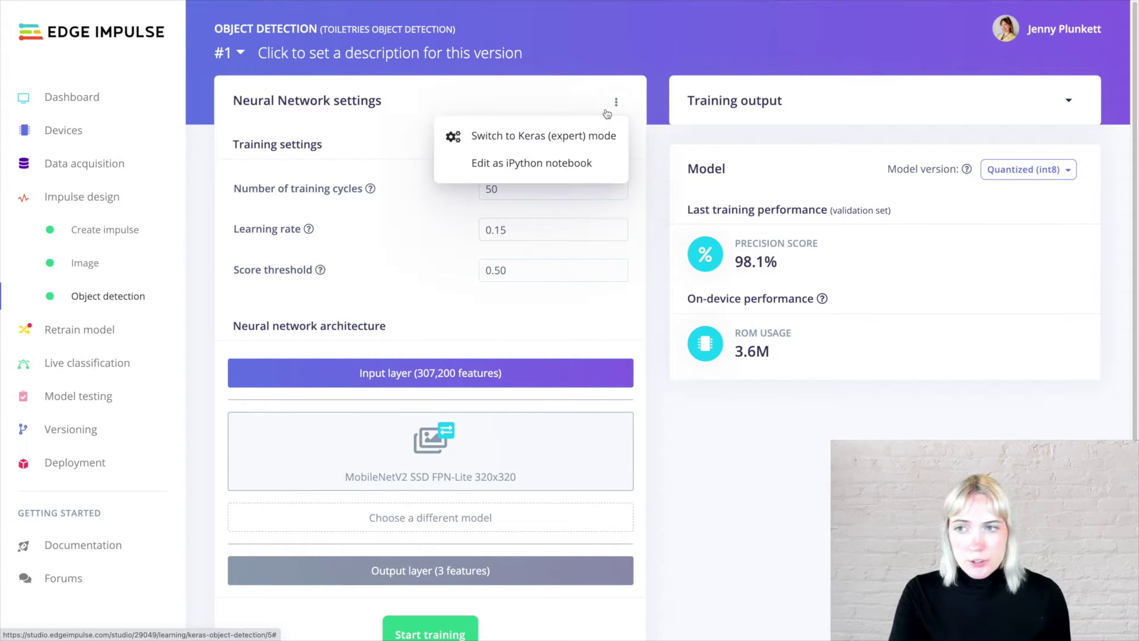
{"action": "left_click", "coordinate": [570, 135]}
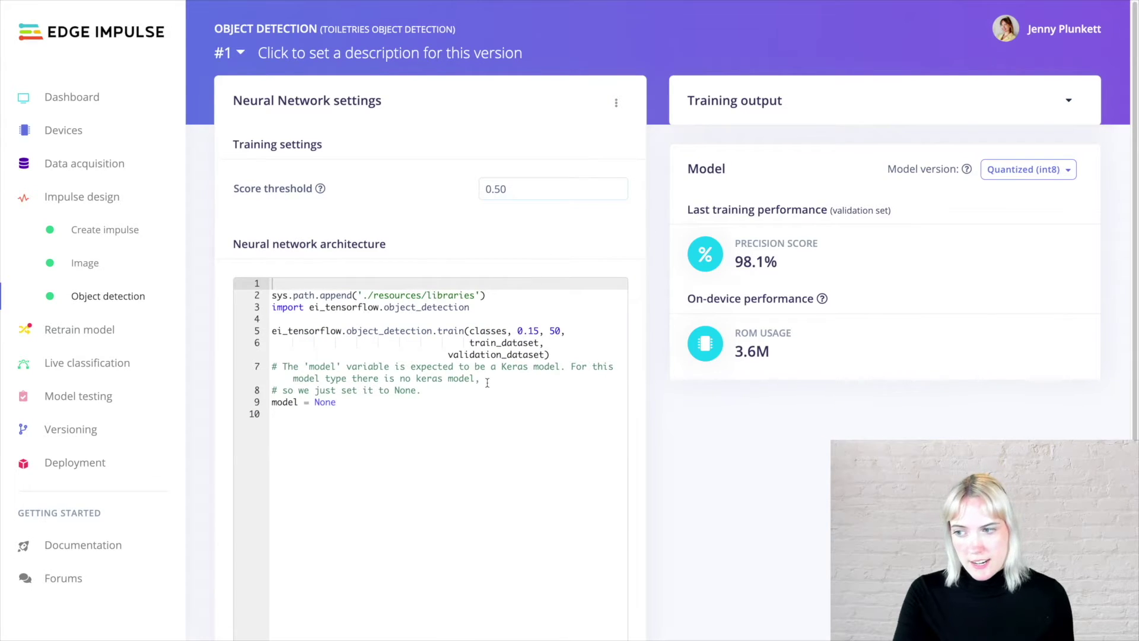
{"action": "scroll", "coordinate": [472, 395], "scroll_direction": "down", "scroll_amount": 3}
{"action": "scroll", "coordinate": [471, 395], "scroll_direction": "down", "scroll_amount": 2}
{"action": "scroll", "coordinate": [445, 507], "scroll_direction": "up", "scroll_amount": 3}
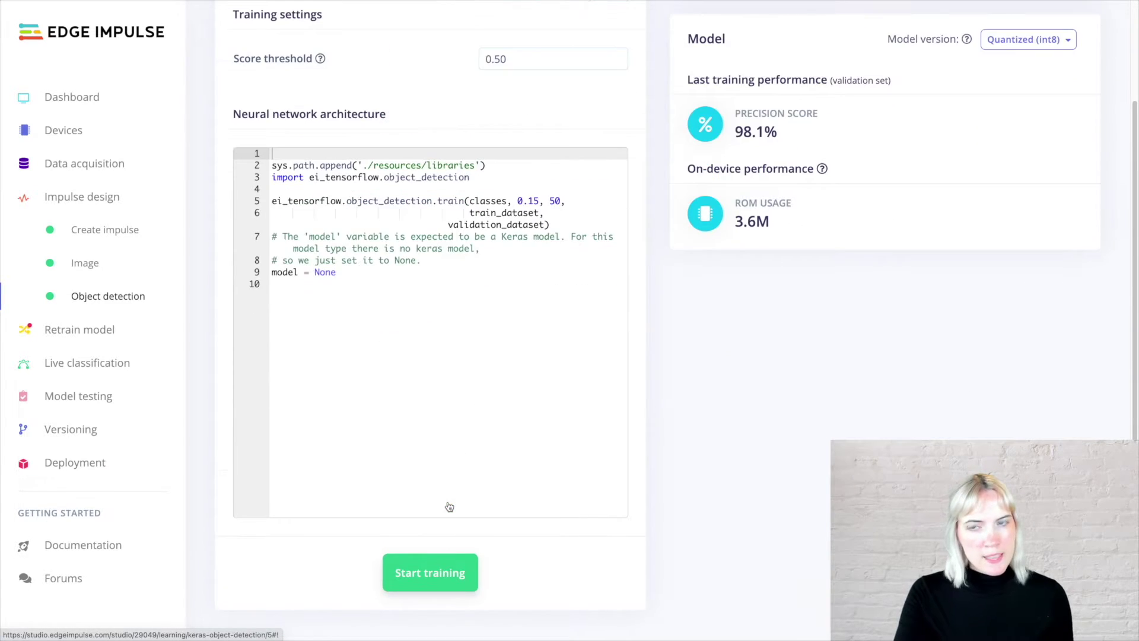
{"action": "scroll", "coordinate": [482, 434], "scroll_direction": "up", "scroll_amount": 3}
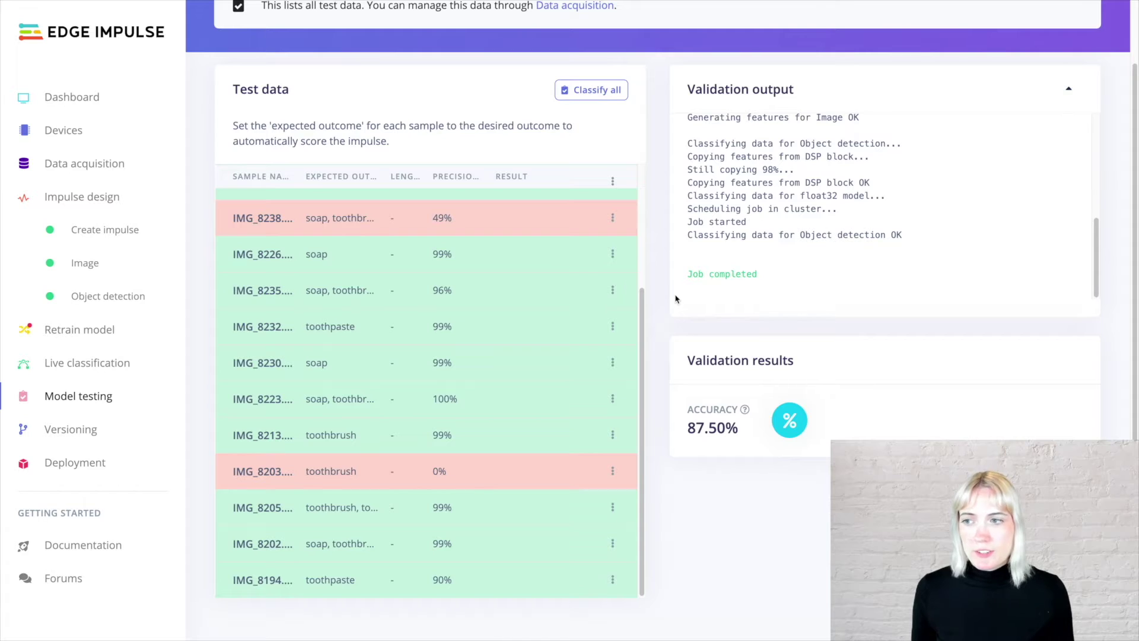
Show the classification of the first misclassified test sample.
{"action": "left_click", "coordinate": [612, 217]}
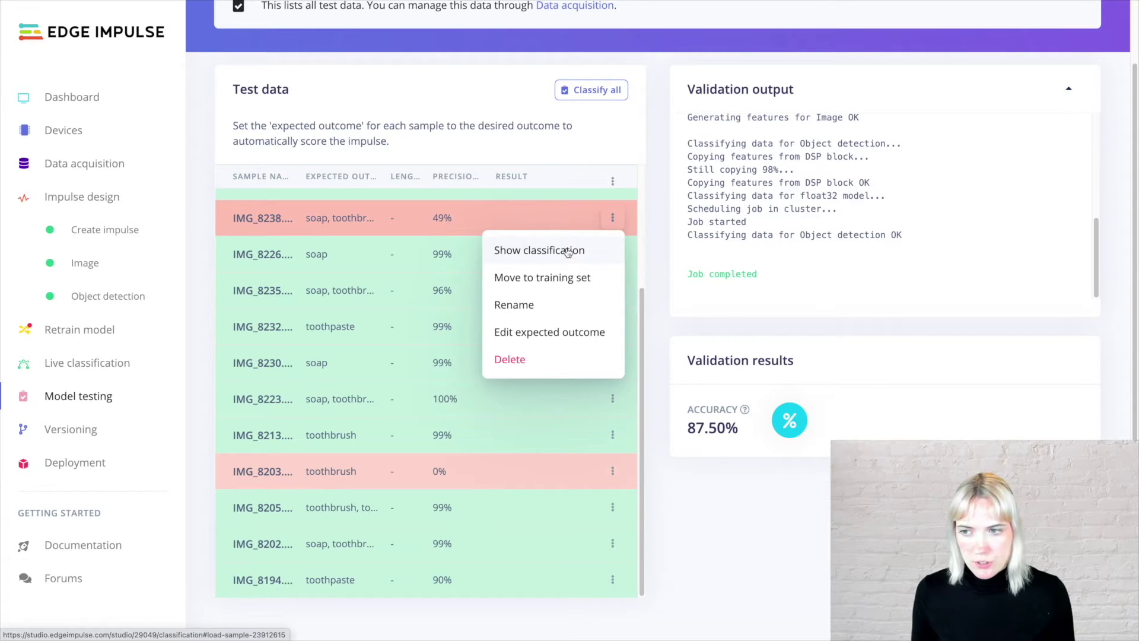
{"action": "left_click", "coordinate": [540, 250]}
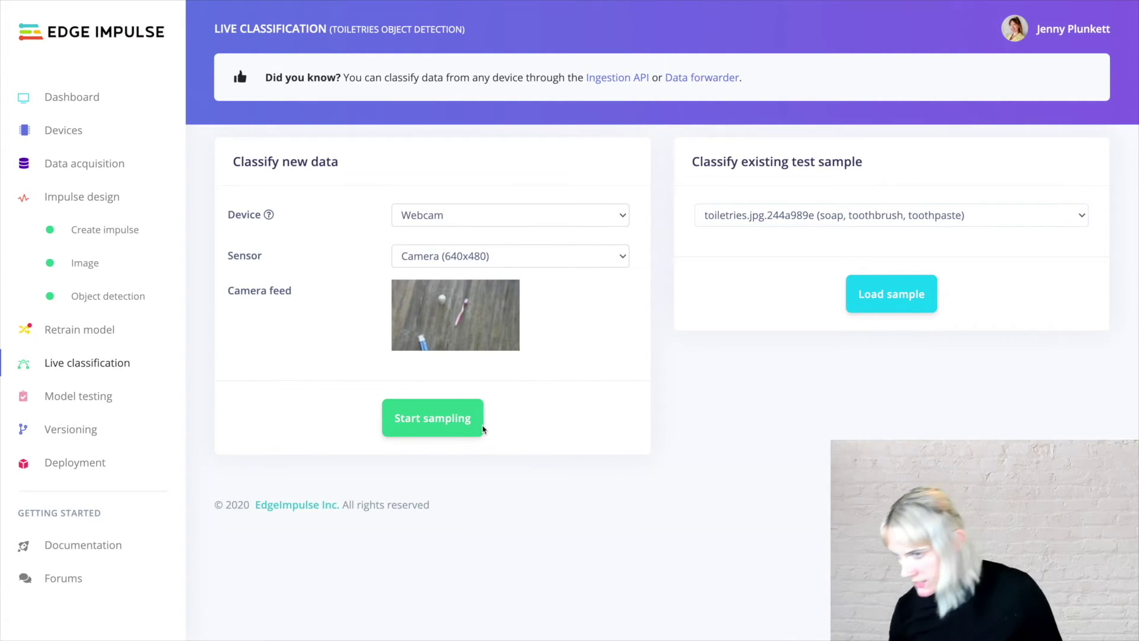
Capture a webcam image for live classification.
{"action": "left_click", "coordinate": [401, 418]}
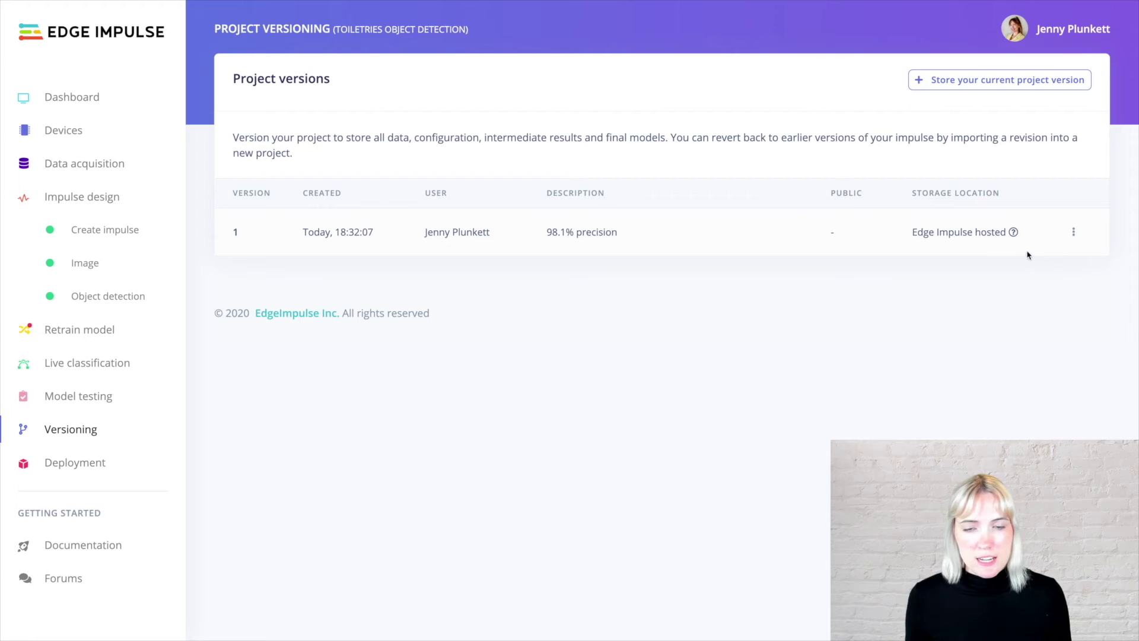
Show the options for stored project version 1.
{"action": "left_click", "coordinate": [1071, 232]}
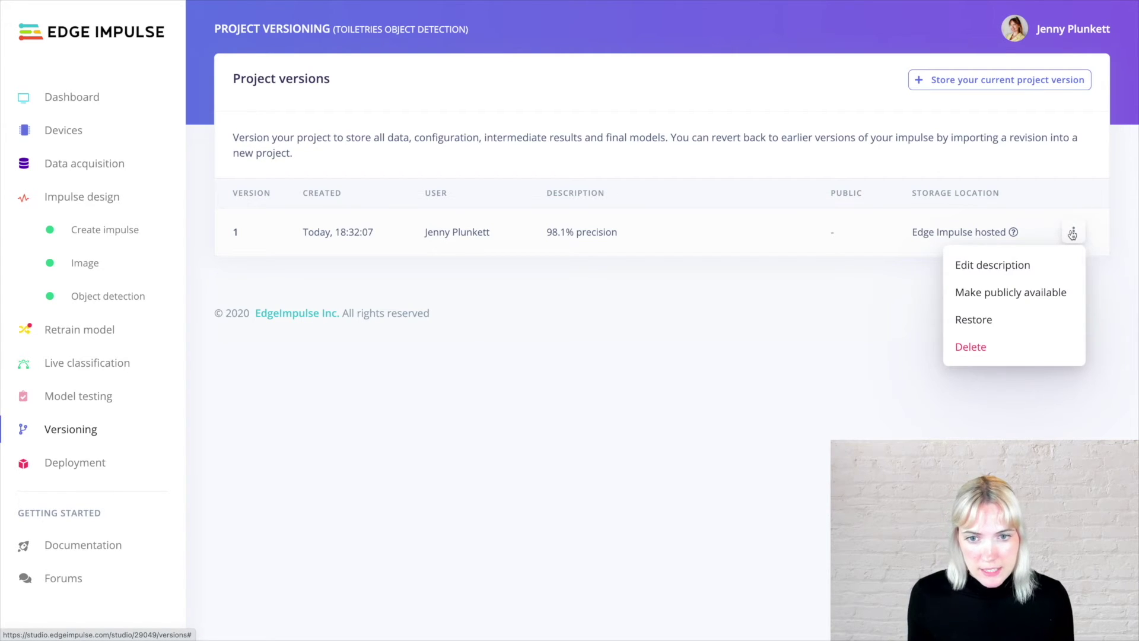